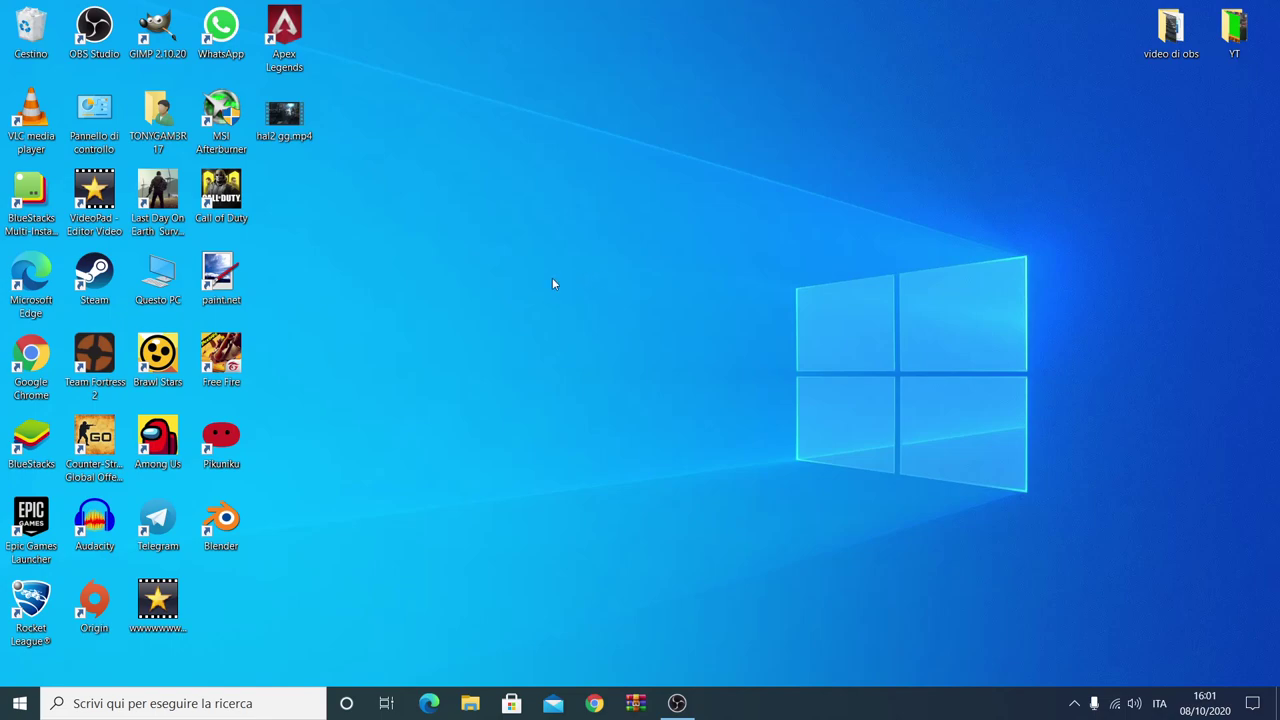
Step: Switch to OBS Studio and open its settings
left_click(677, 703)
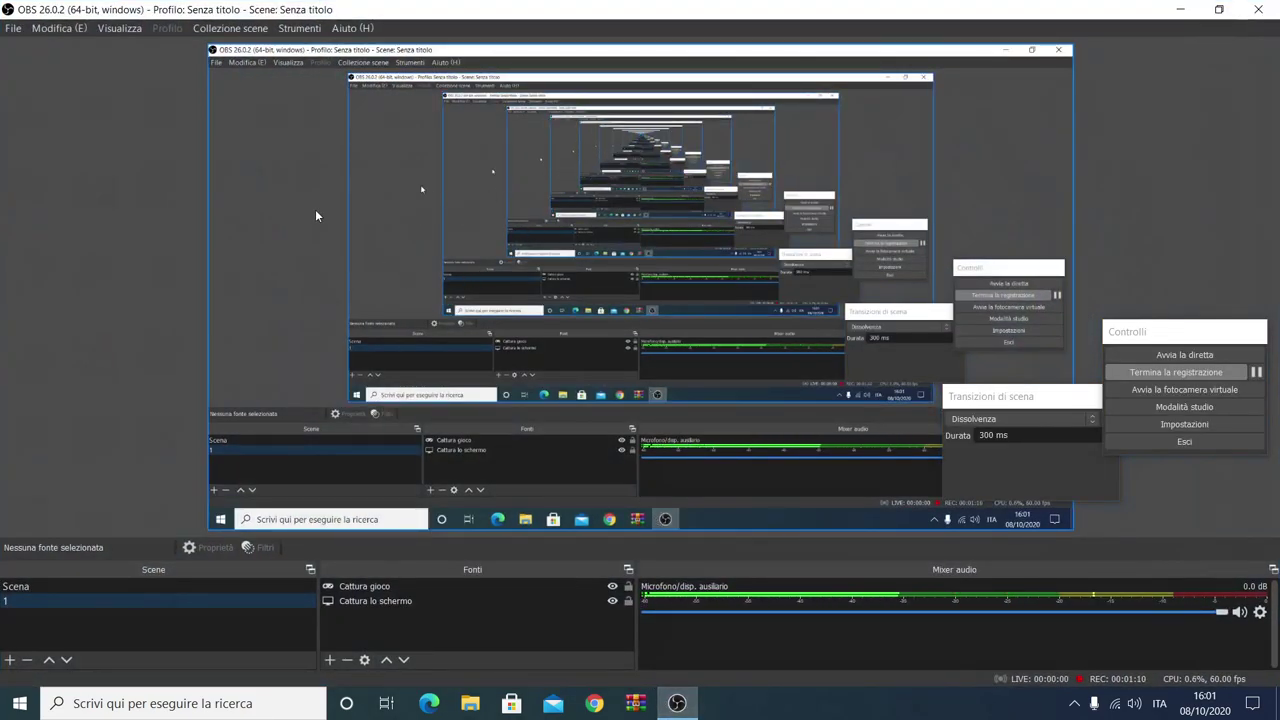
left_click(16, 30)
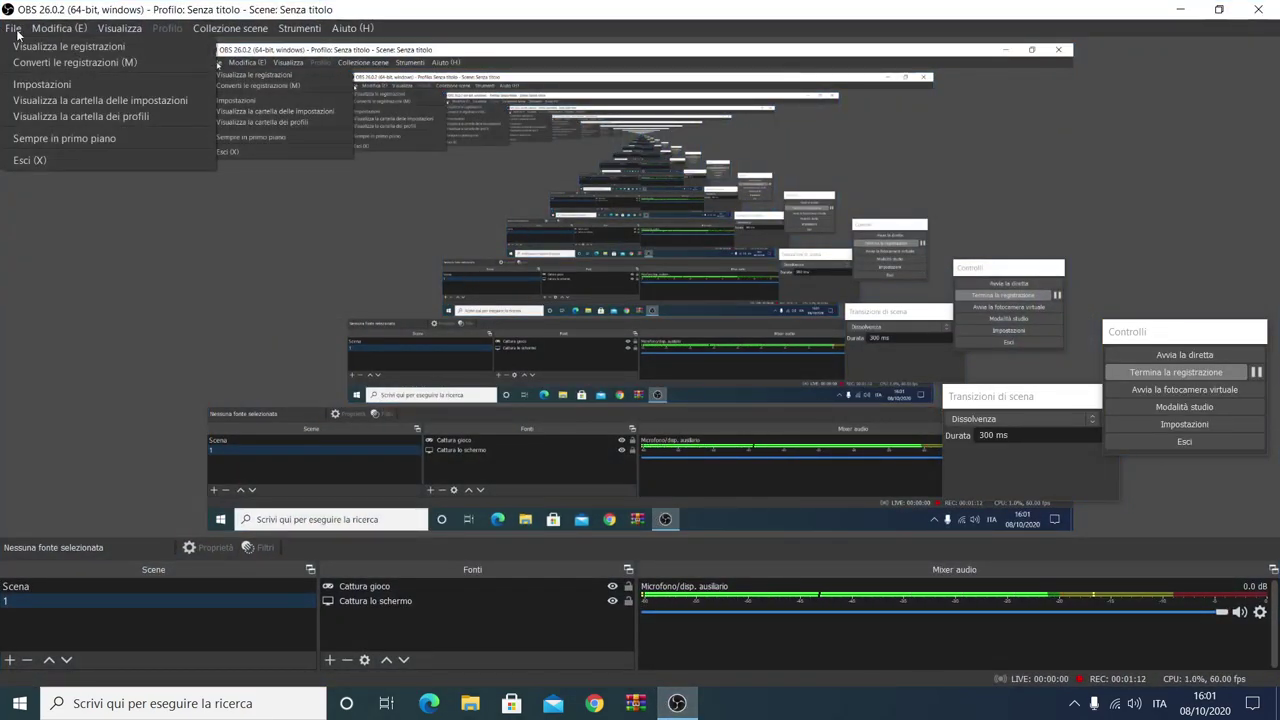
left_click(29, 84)
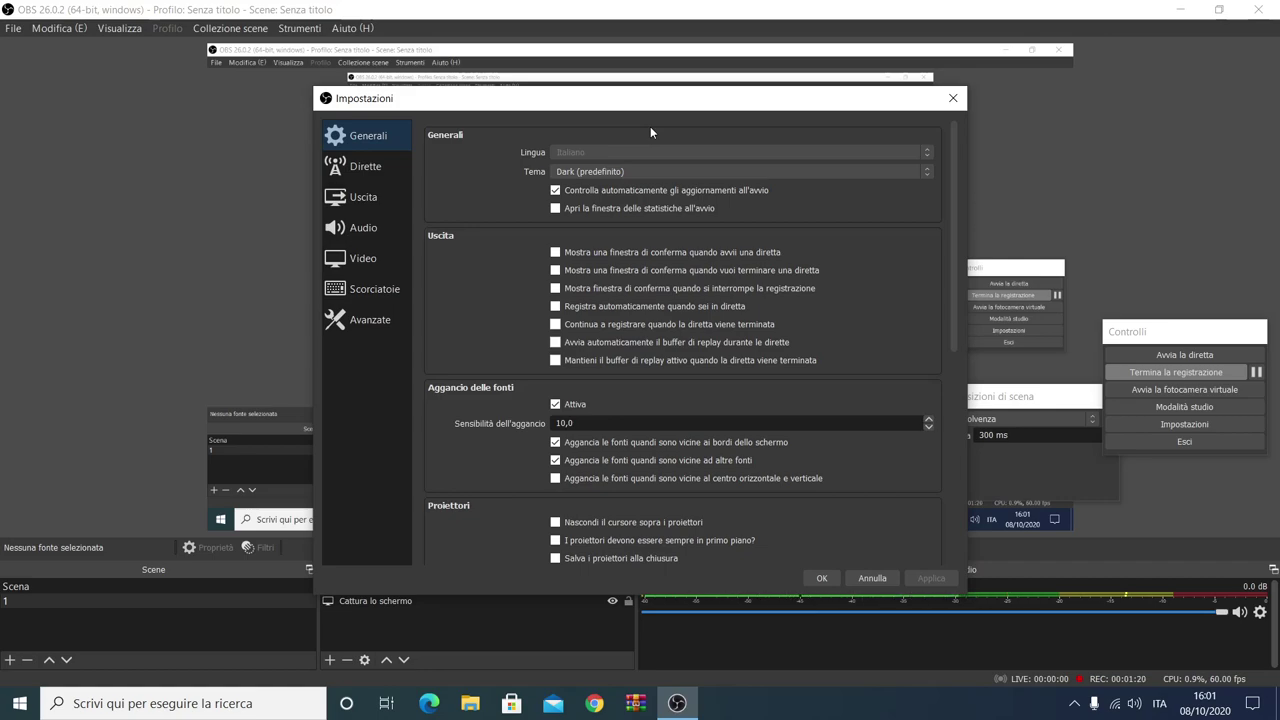
Step: Review the streaming services offered in the live streaming (Dirette) settings
left_click(376, 170)
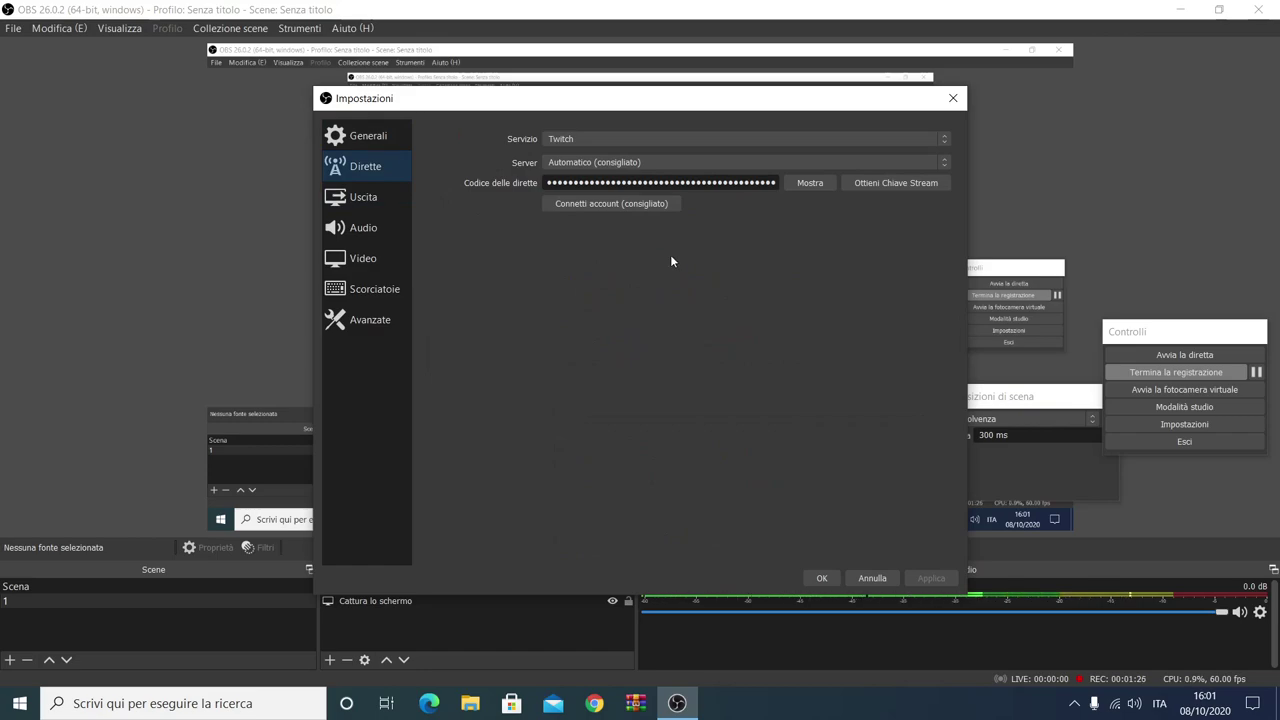
left_click(696, 142)
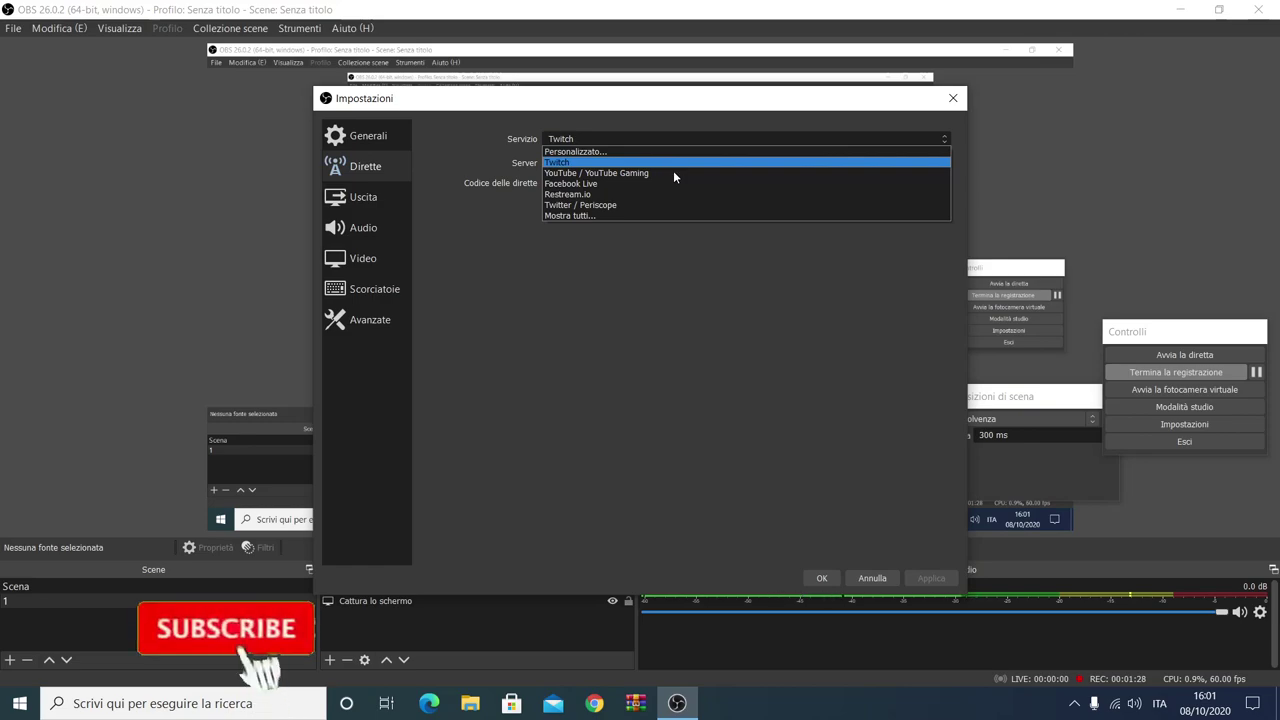
left_click(668, 312)
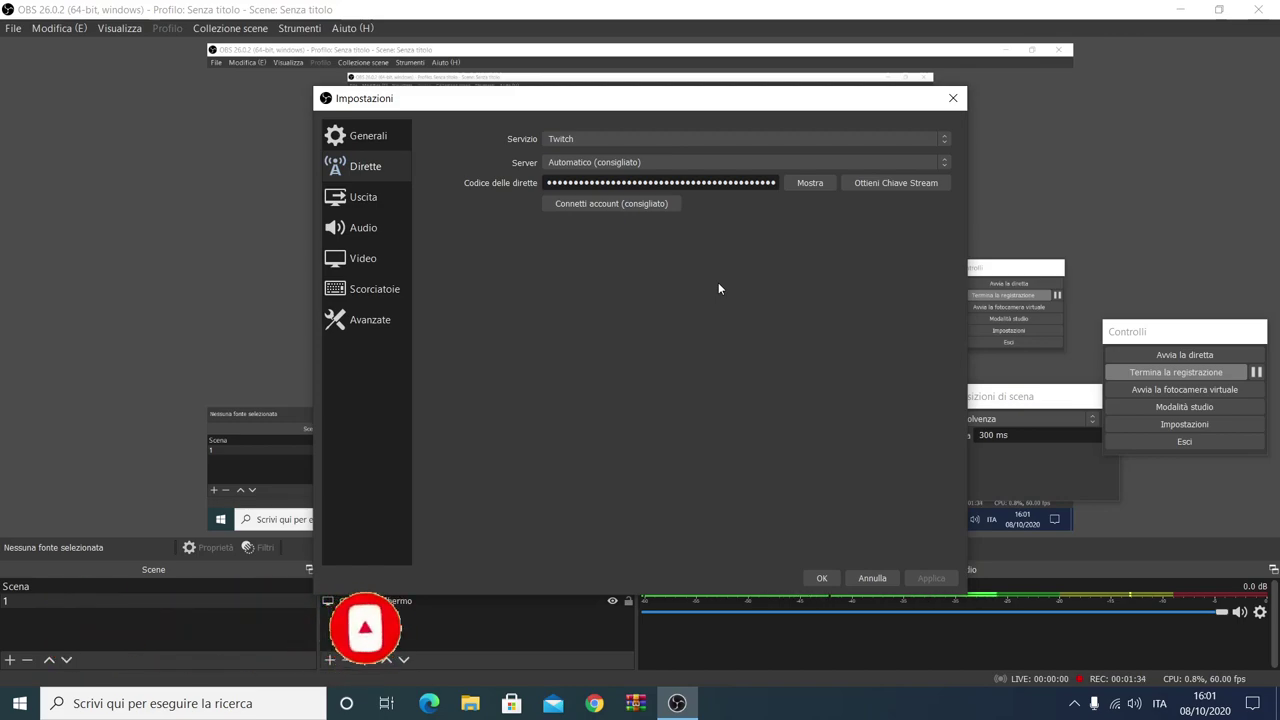
left_click(571, 143)
left_click(570, 142)
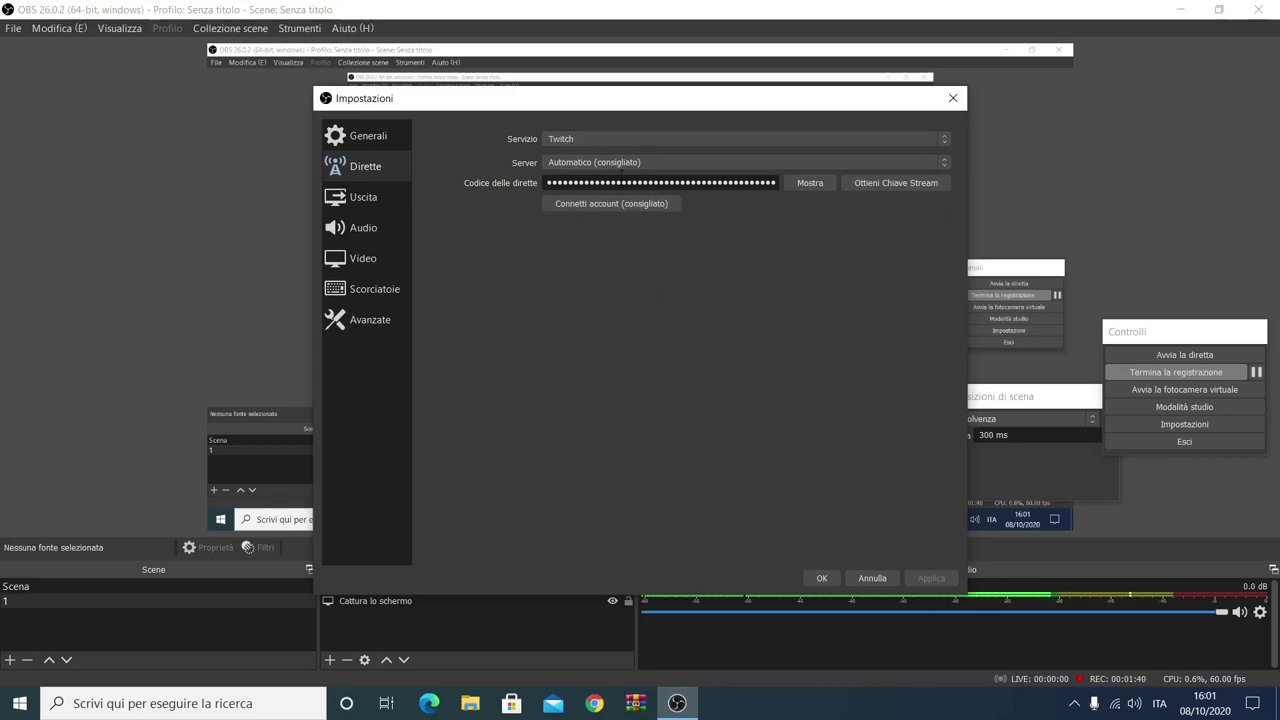
left_click(633, 139)
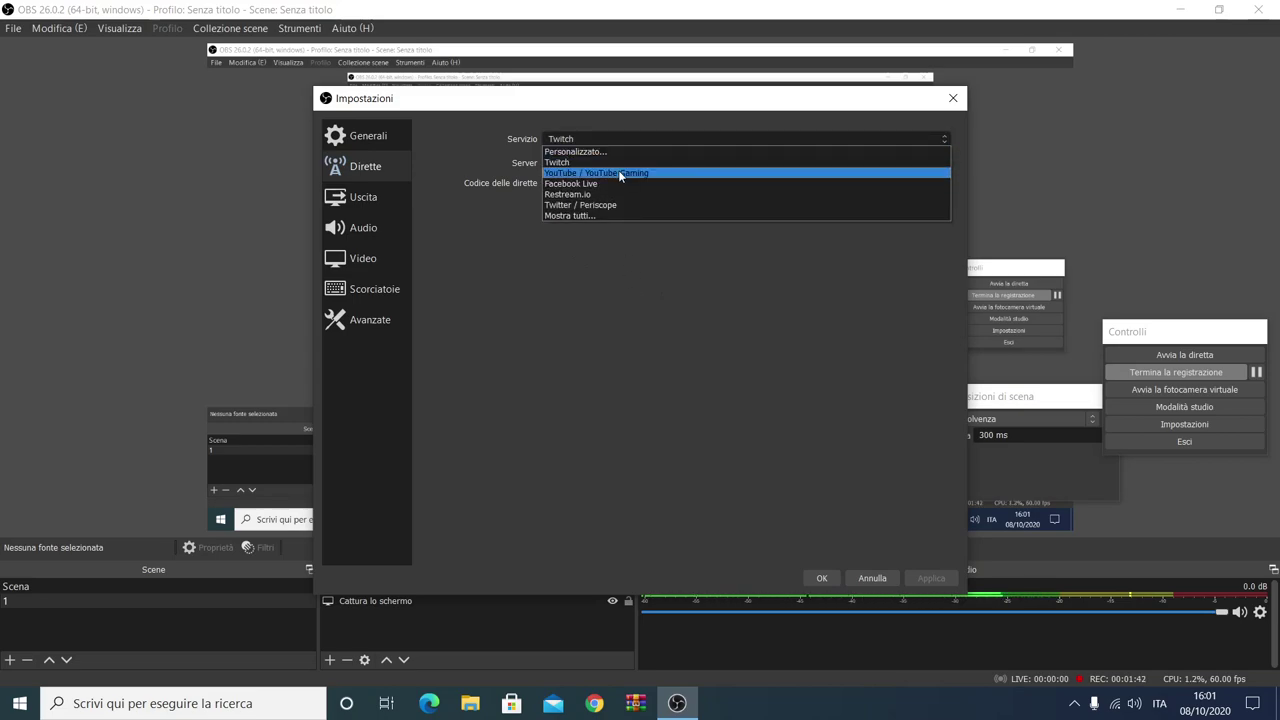
left_click(690, 250)
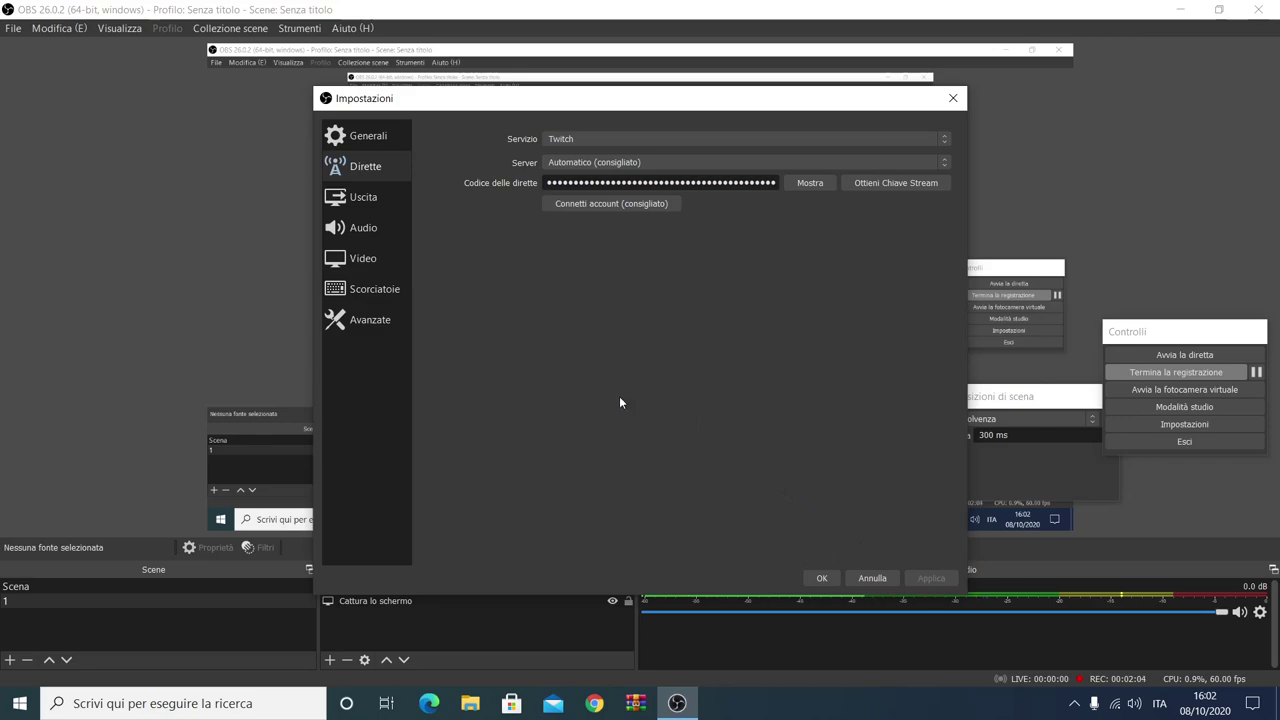
Step: Review the encoder settings for live streaming output and choose the Qualità preset
left_click(361, 208)
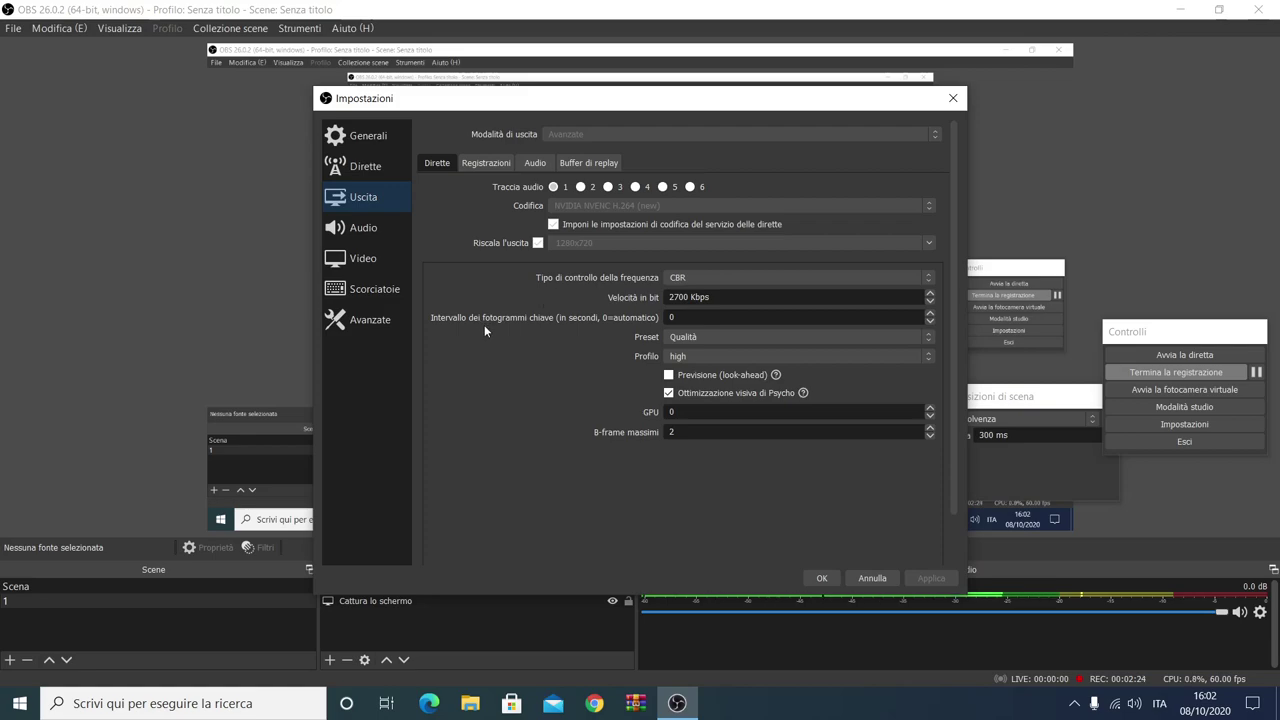
left_click(706, 341)
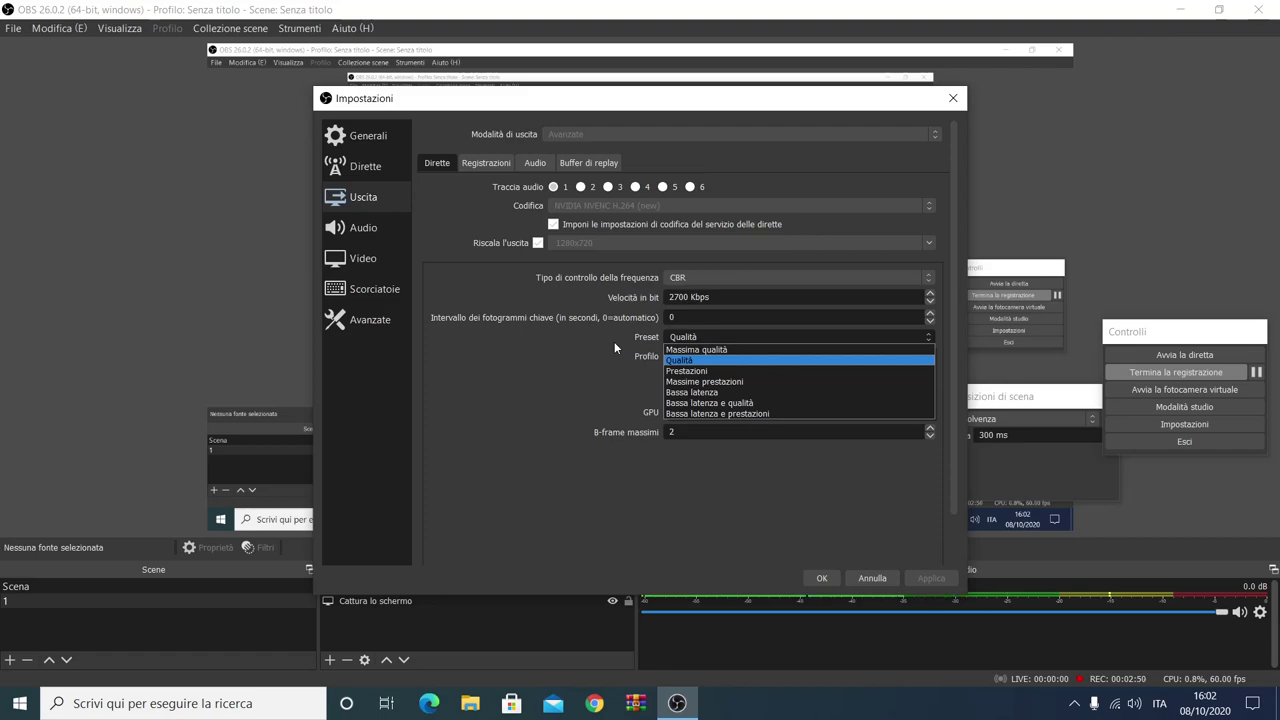
left_click(680, 361)
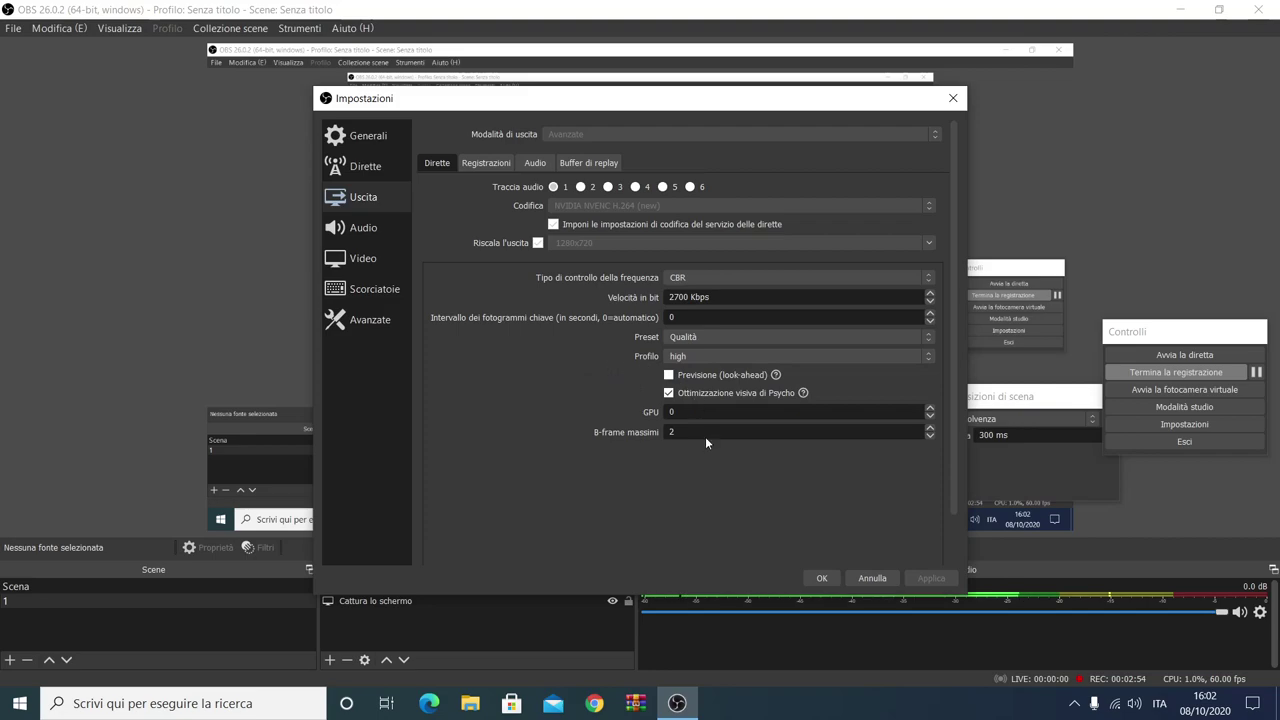
Step: Review the output settings for recording, the audio tracks and the replay buffer
left_click(486, 163)
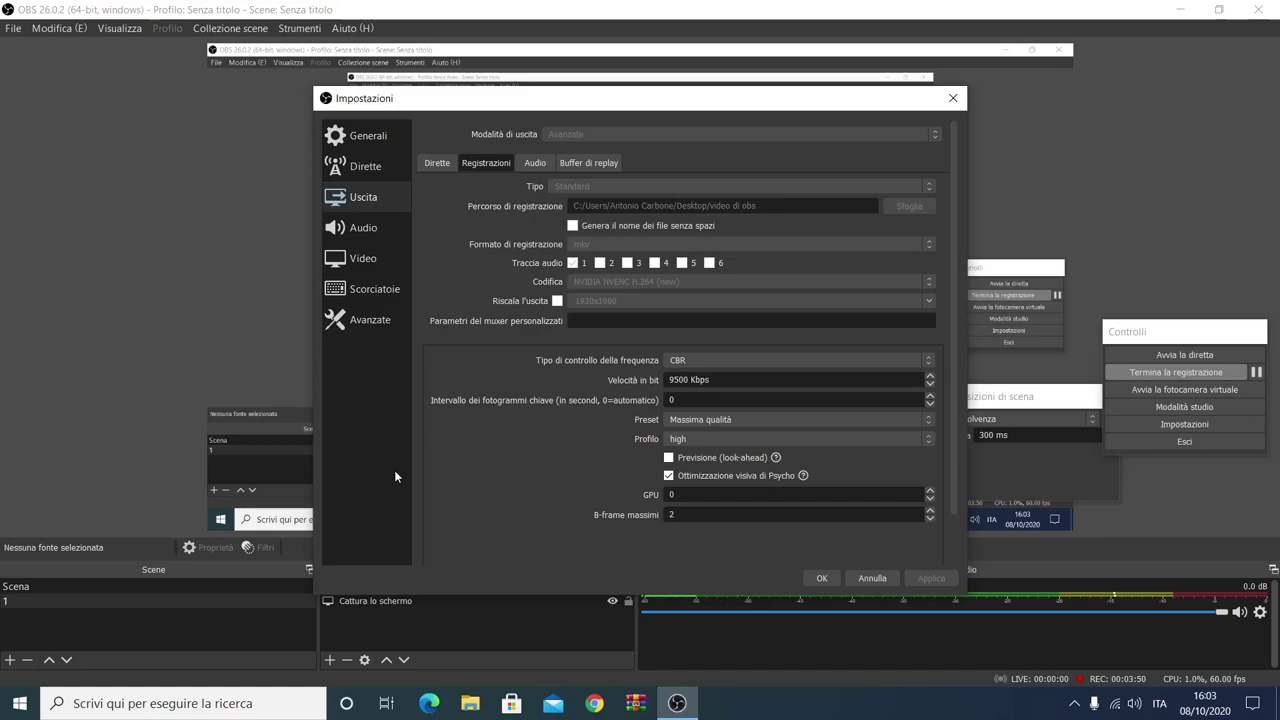
left_click(533, 164)
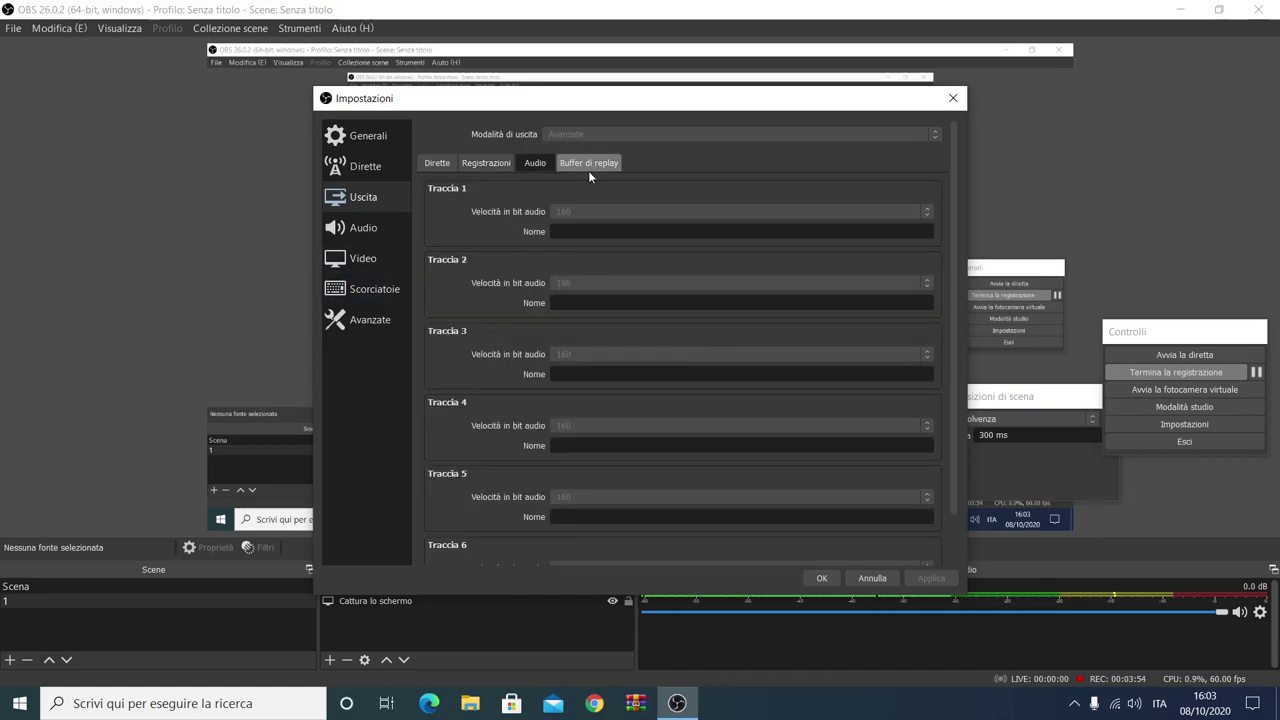
left_click(588, 163)
left_click(535, 163)
Step: Review the global audio devices and the device choices for the first mic/auxiliary input
left_click(363, 228)
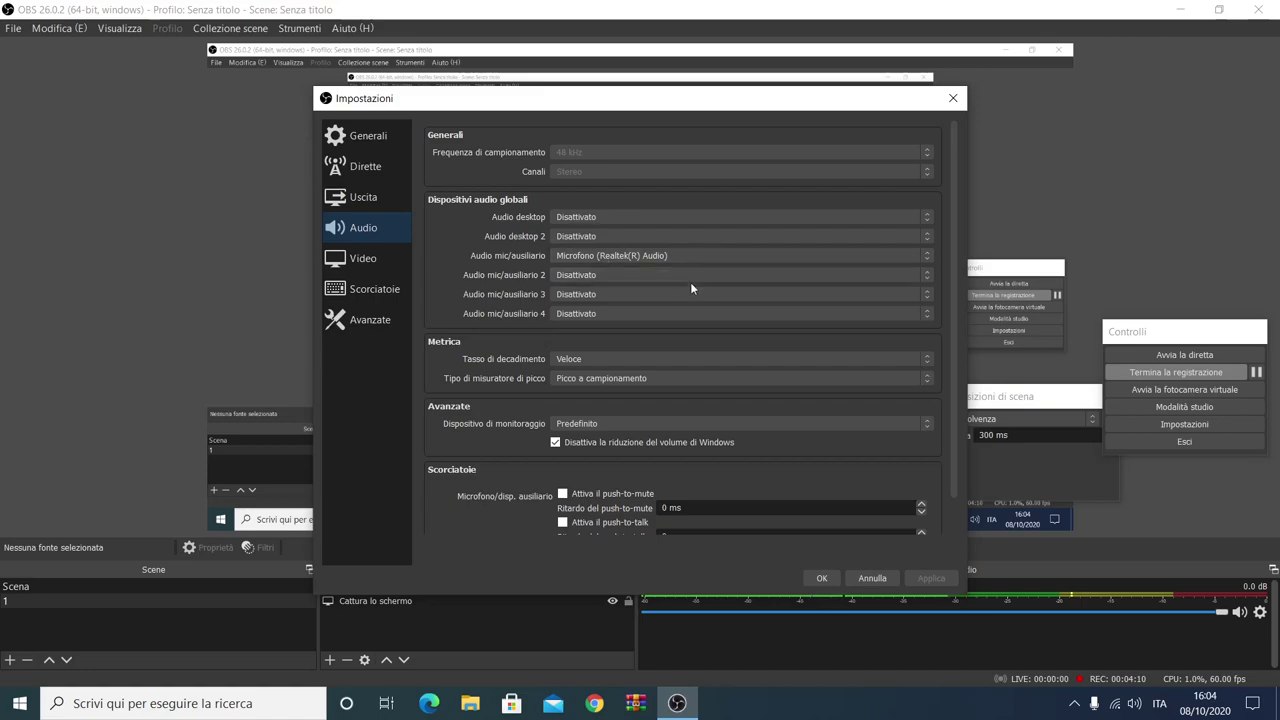
left_click(882, 256)
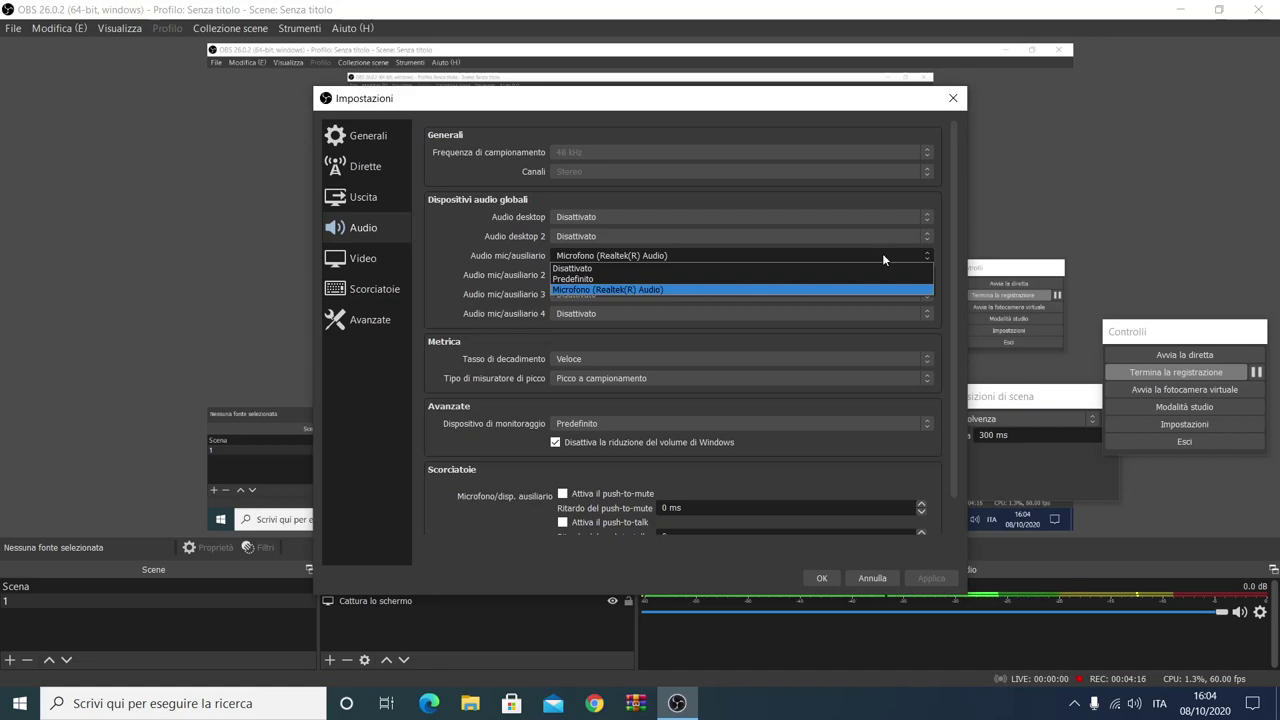
left_click(882, 256)
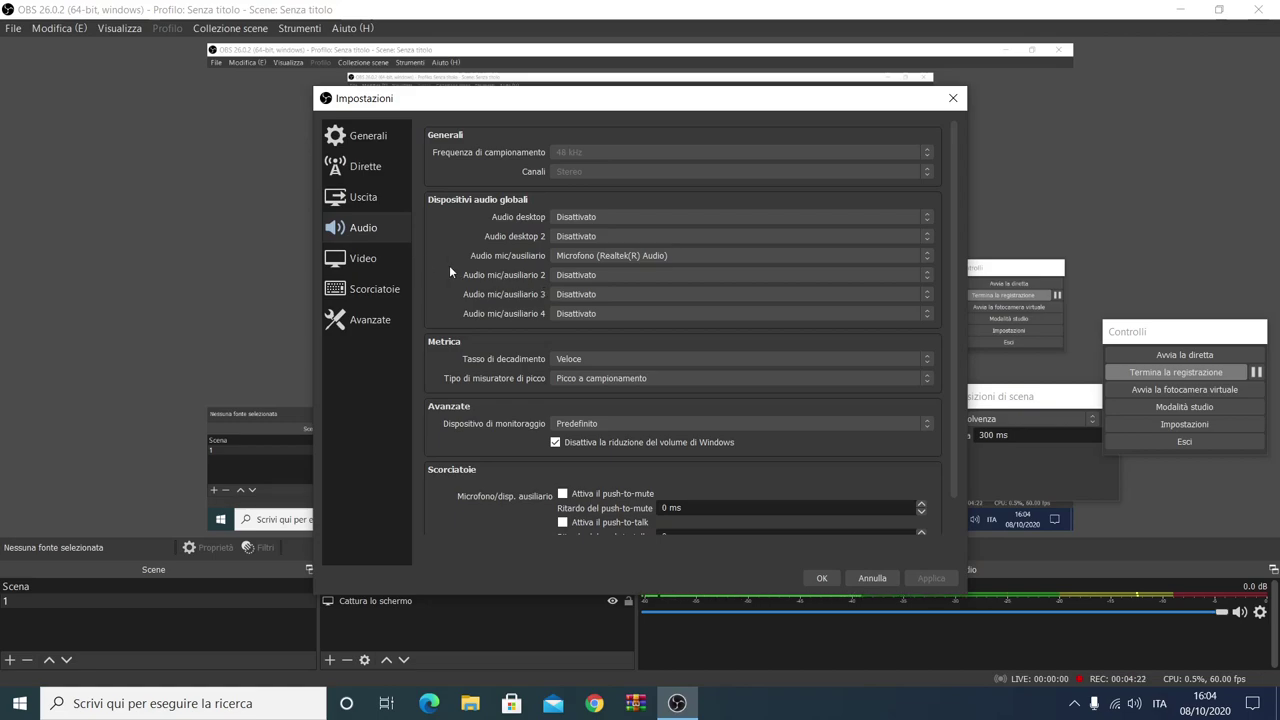
Step: Open the OBS video settings and check the available screen resolutions in the Windows display settings
left_click(372, 264)
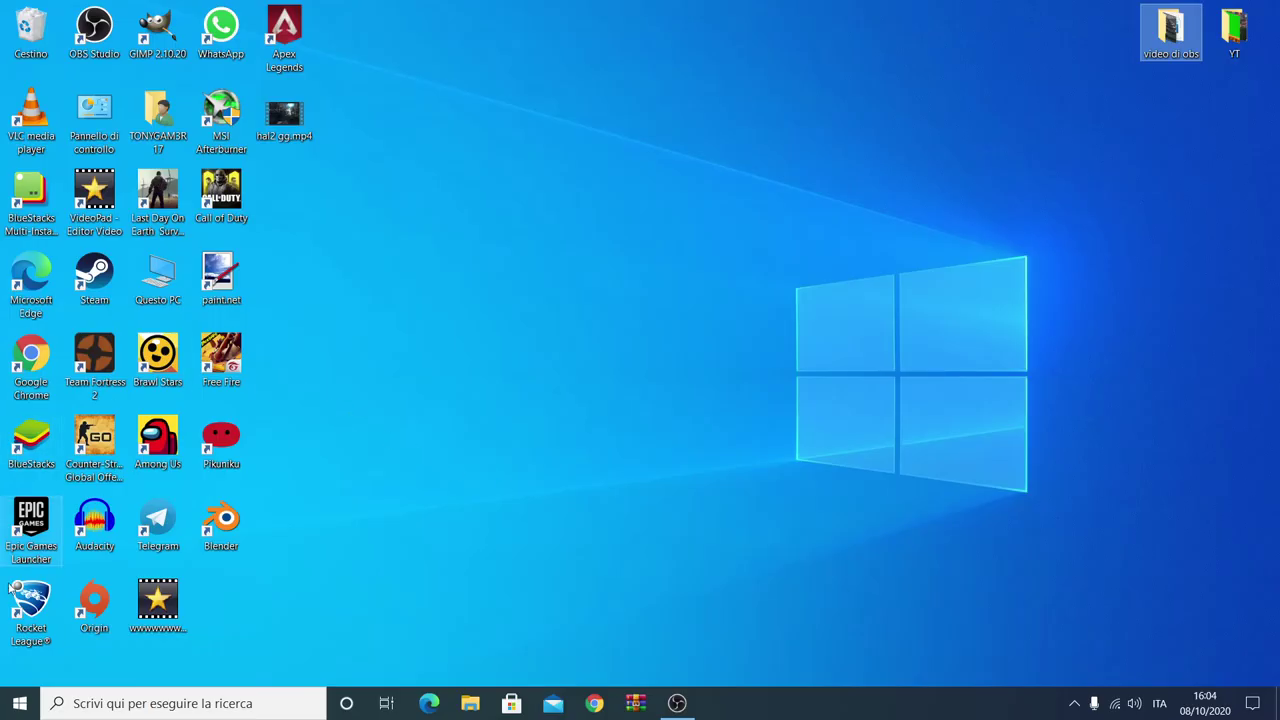
right_click(451, 218)
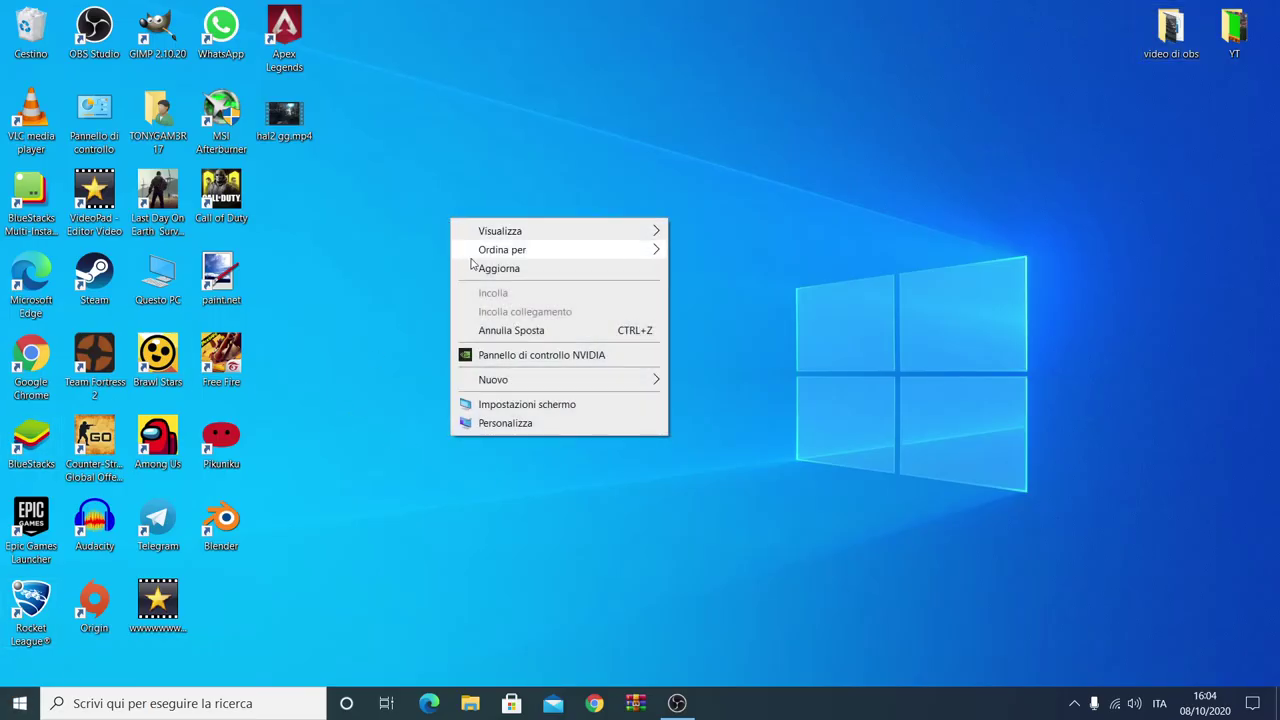
left_click(510, 405)
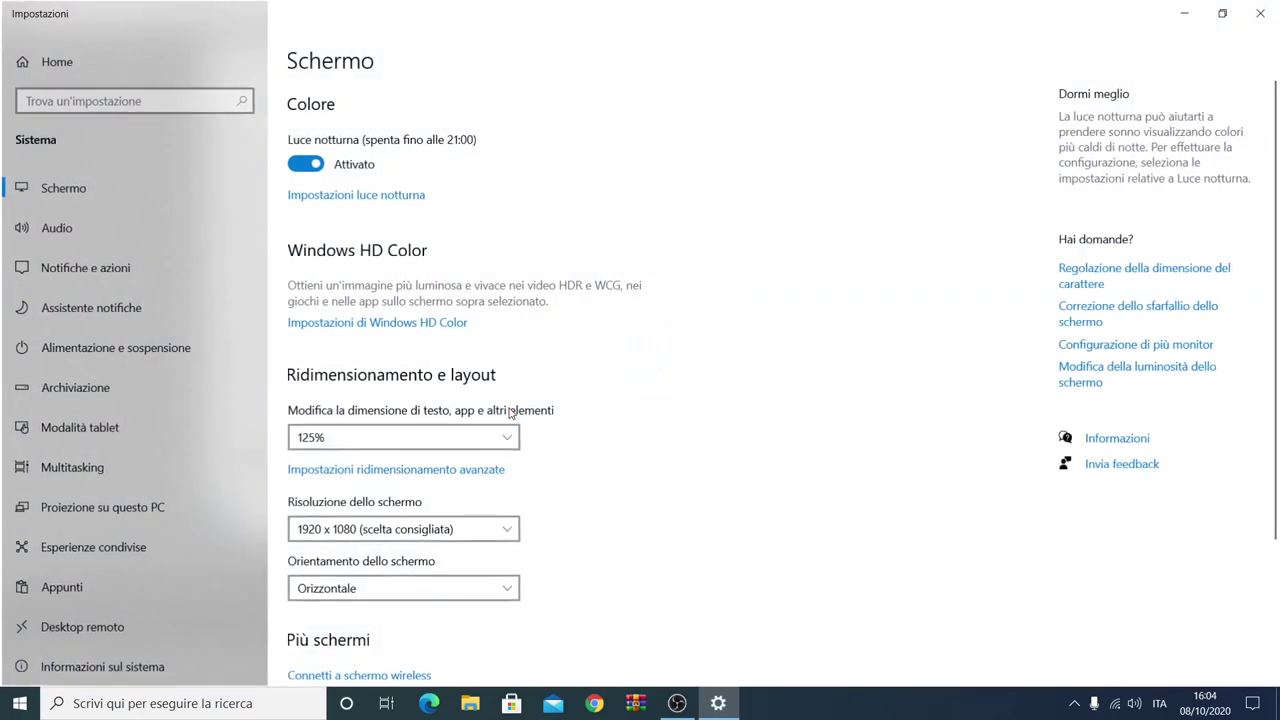
scroll(614, 434, "down", 2)
left_click(491, 330)
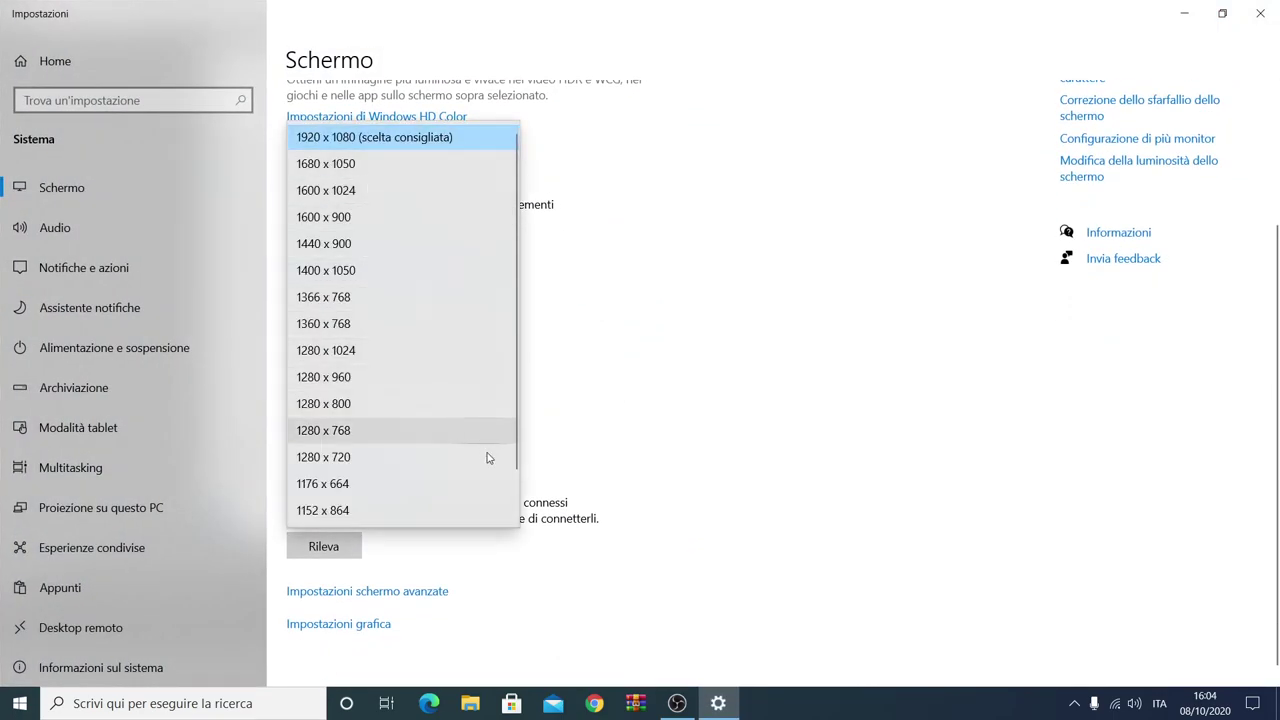
left_click(709, 264)
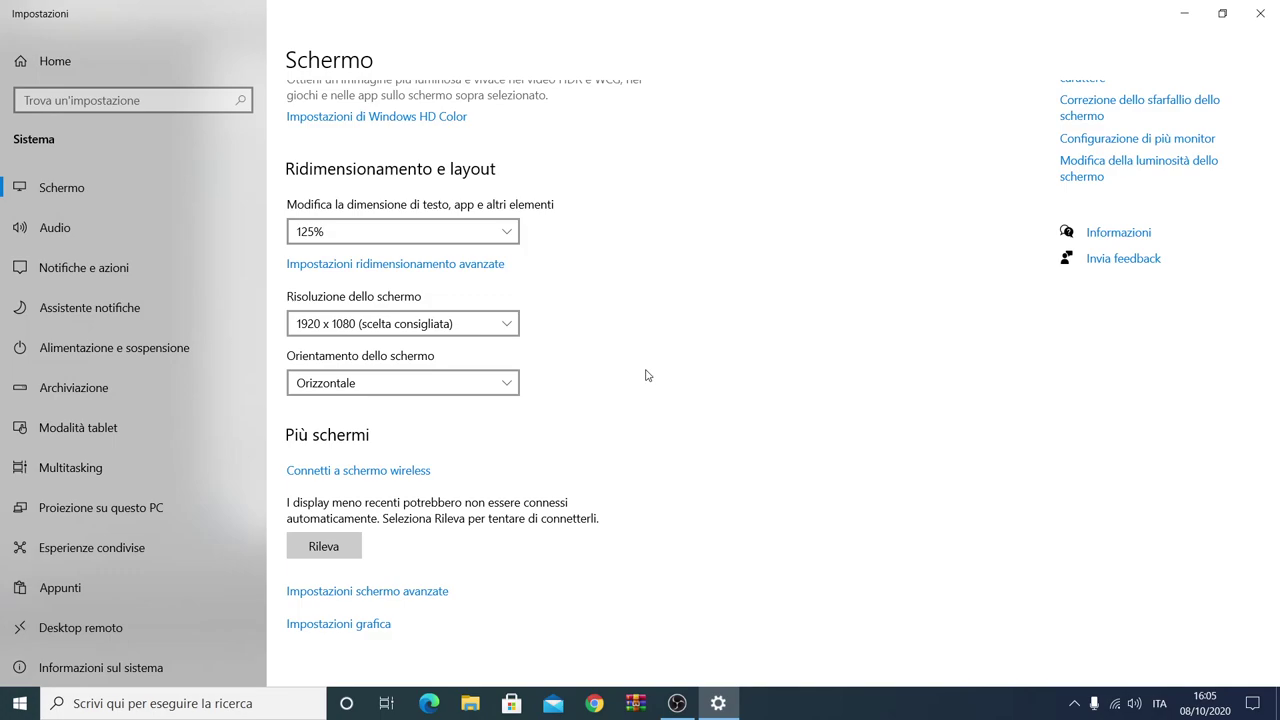
left_click(497, 334)
left_click(592, 316)
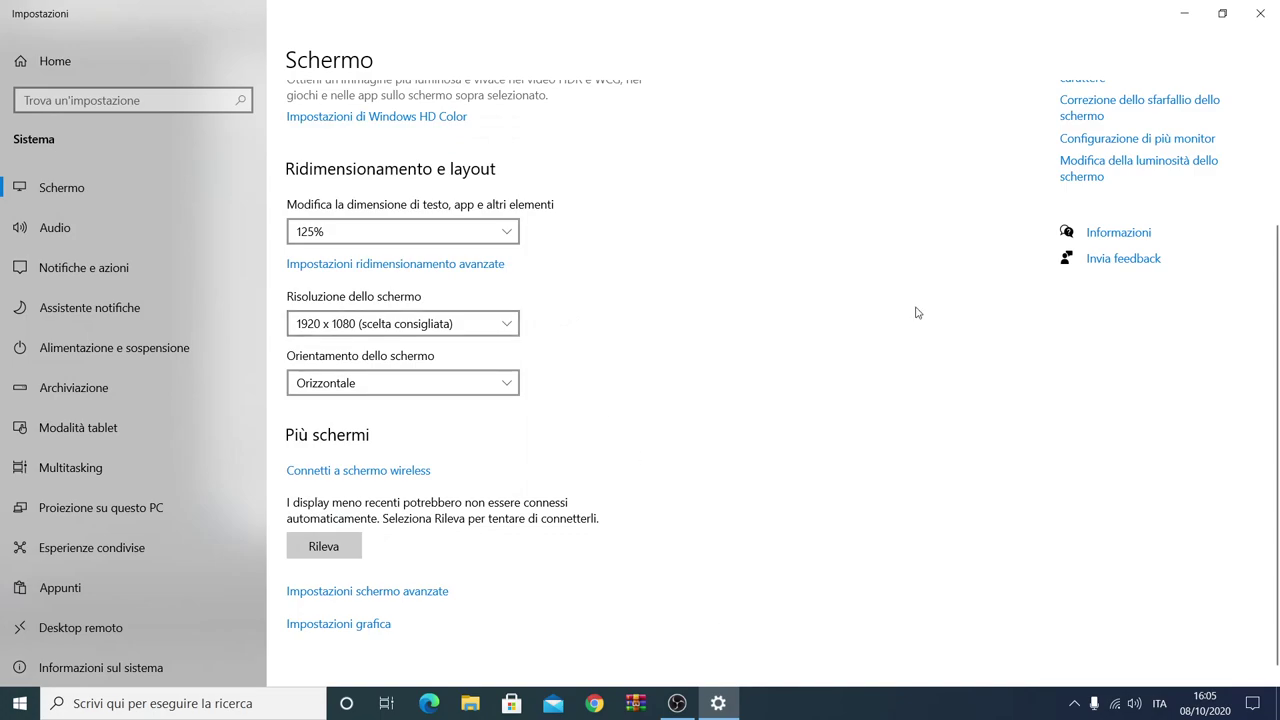
left_click(1260, 13)
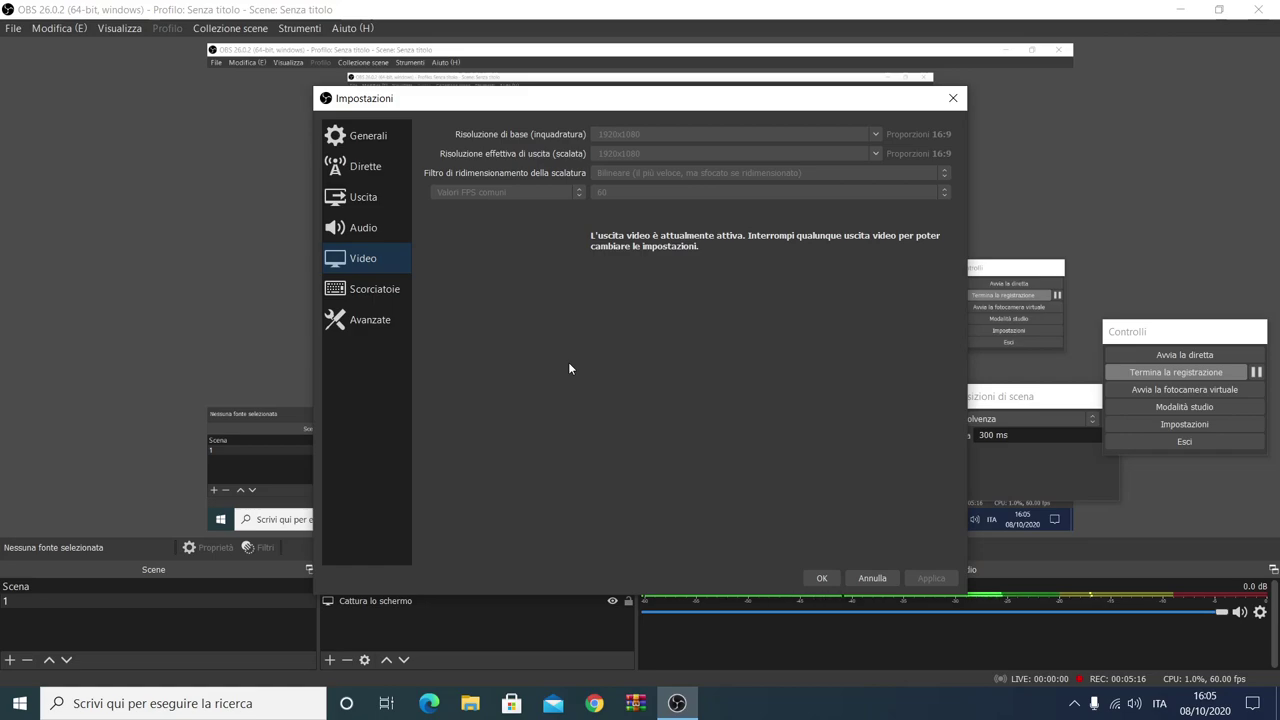
Step: Review the hotkeys for streaming and recording, and the advanced settings
left_click(388, 288)
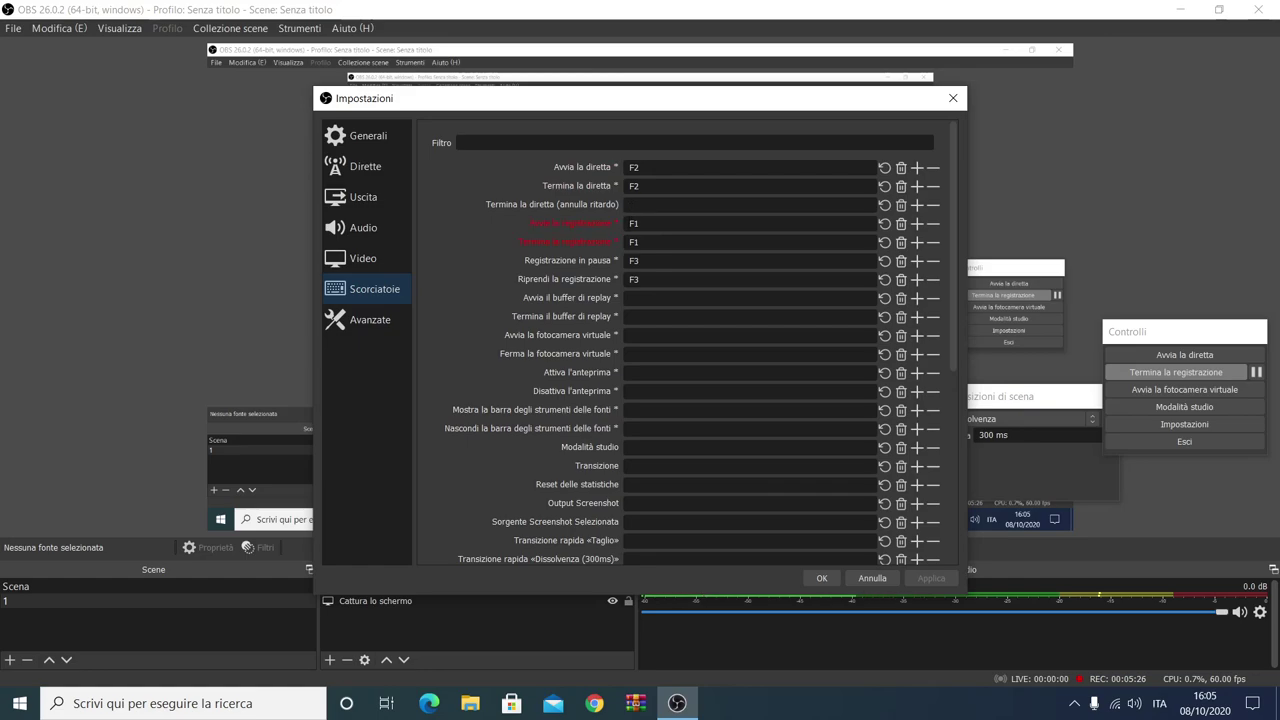
mouse_move(630, 242)
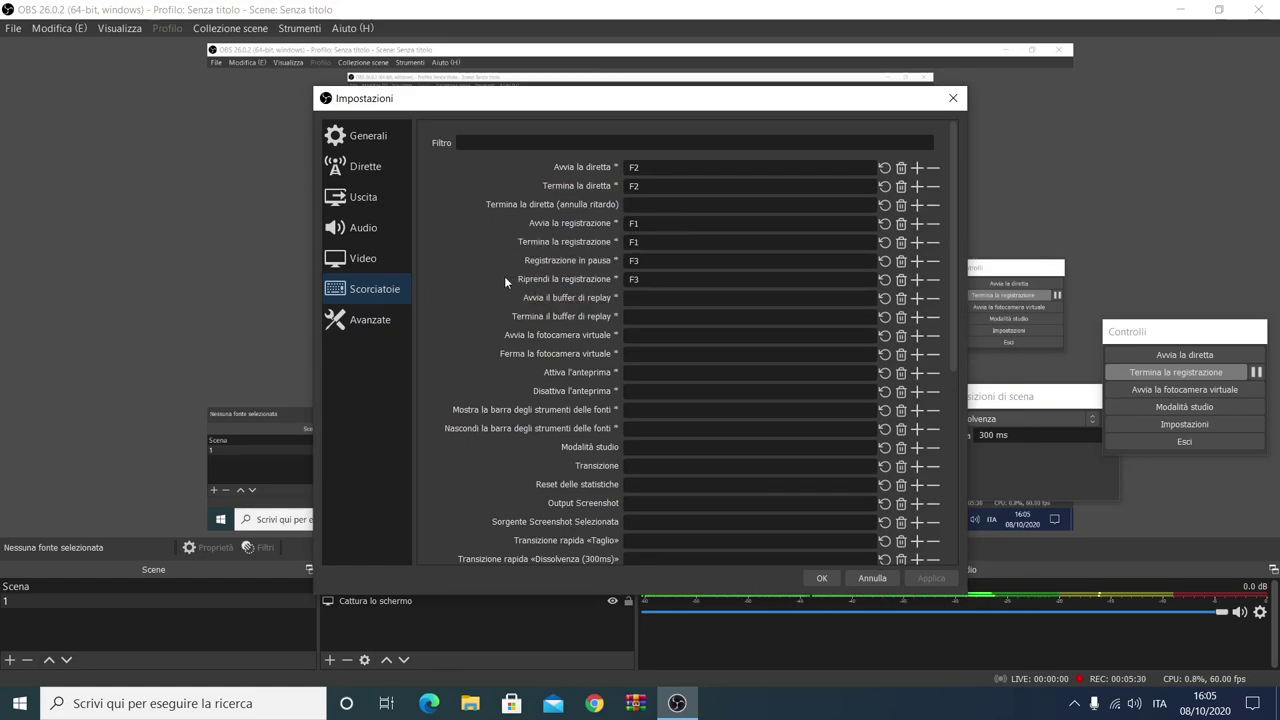
mouse_move(547, 288)
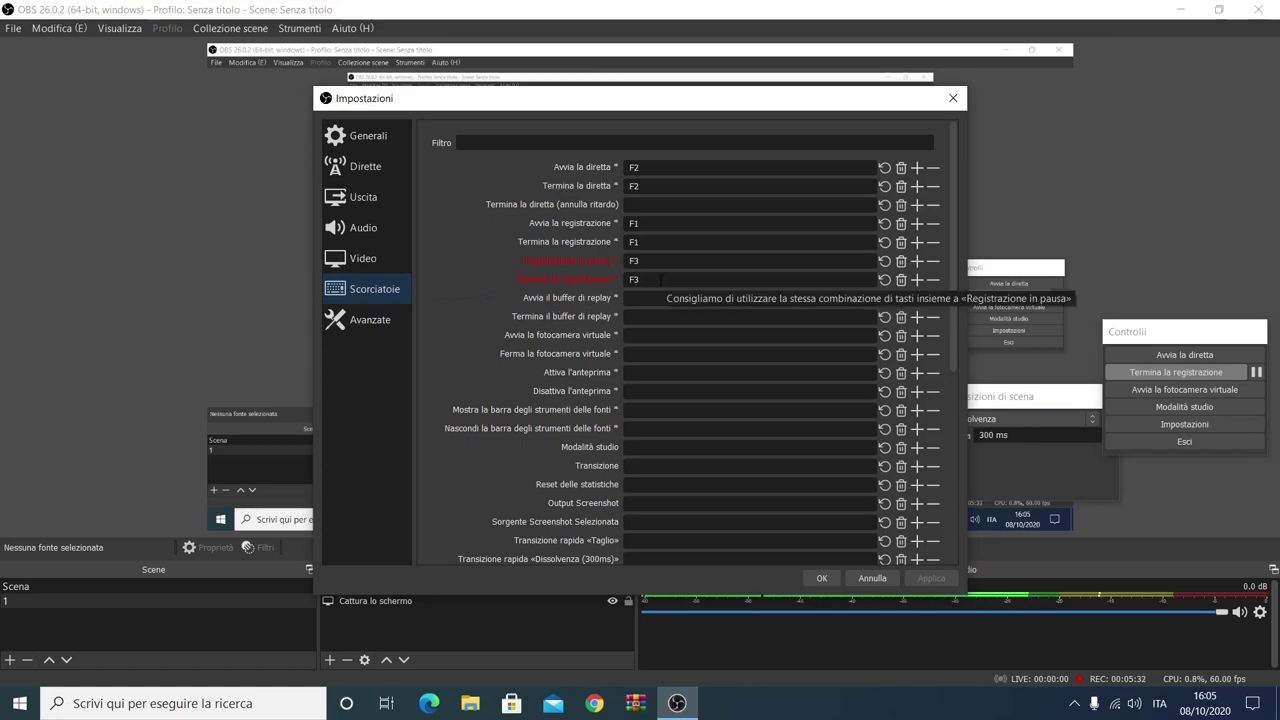
left_click(377, 331)
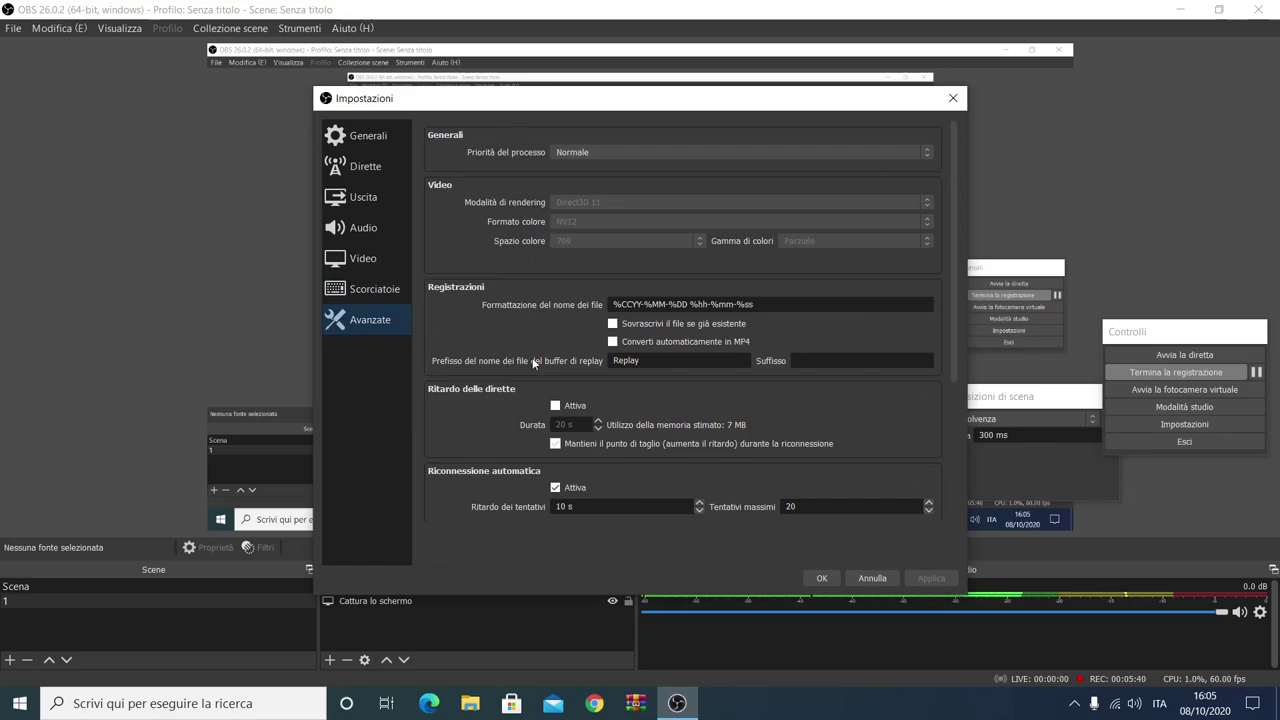
left_click(360, 258)
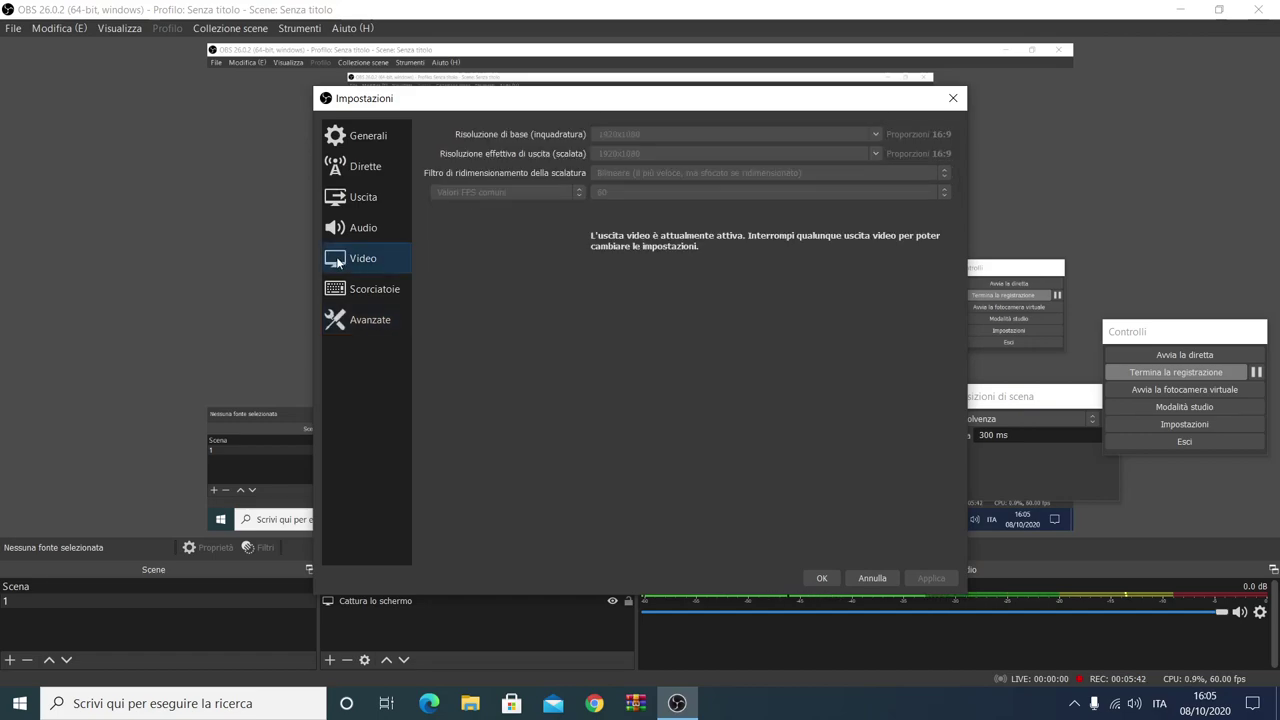
left_click(355, 168)
left_click(353, 139)
left_click(350, 168)
left_click(358, 201)
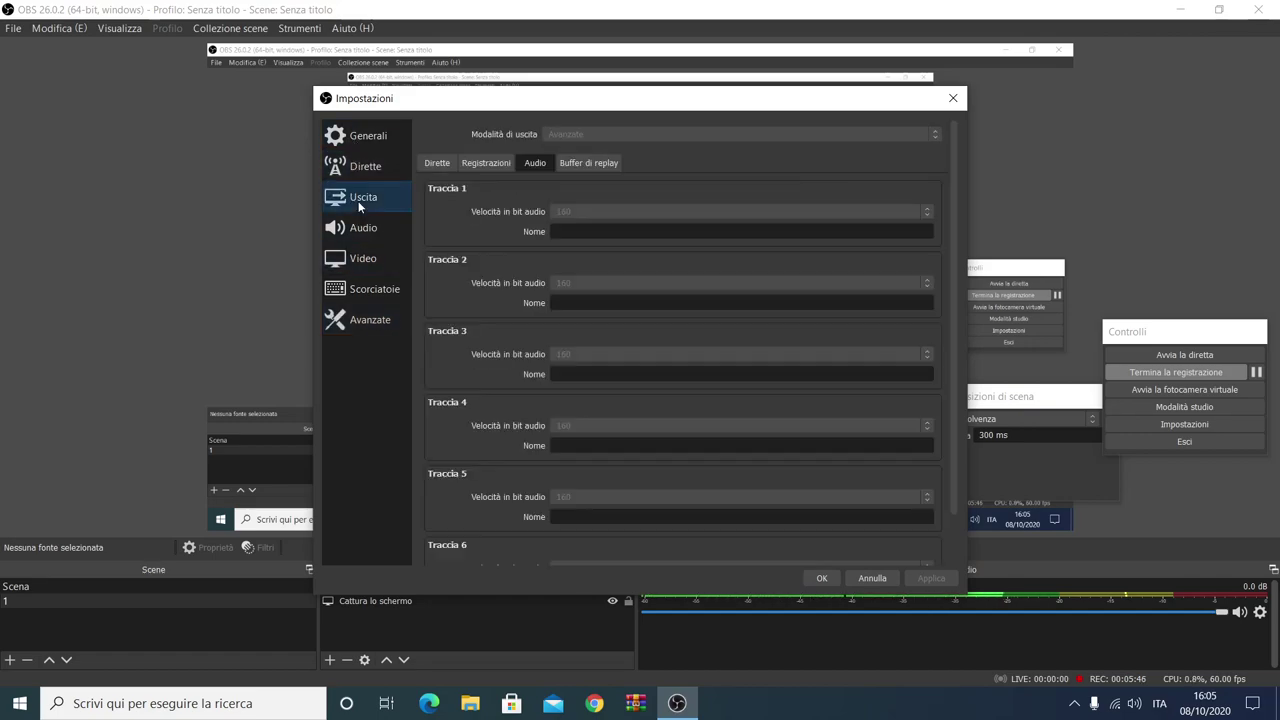
left_click(362, 232)
left_click(375, 201)
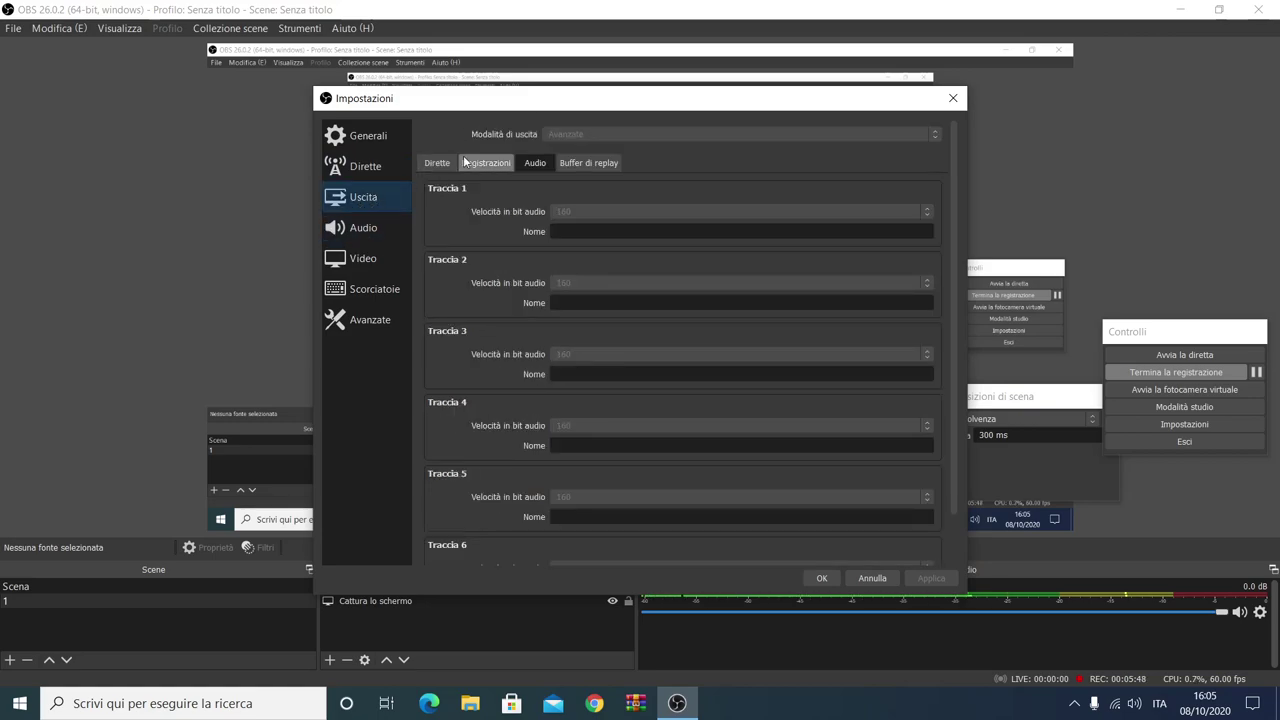
left_click(436, 162)
left_click(478, 166)
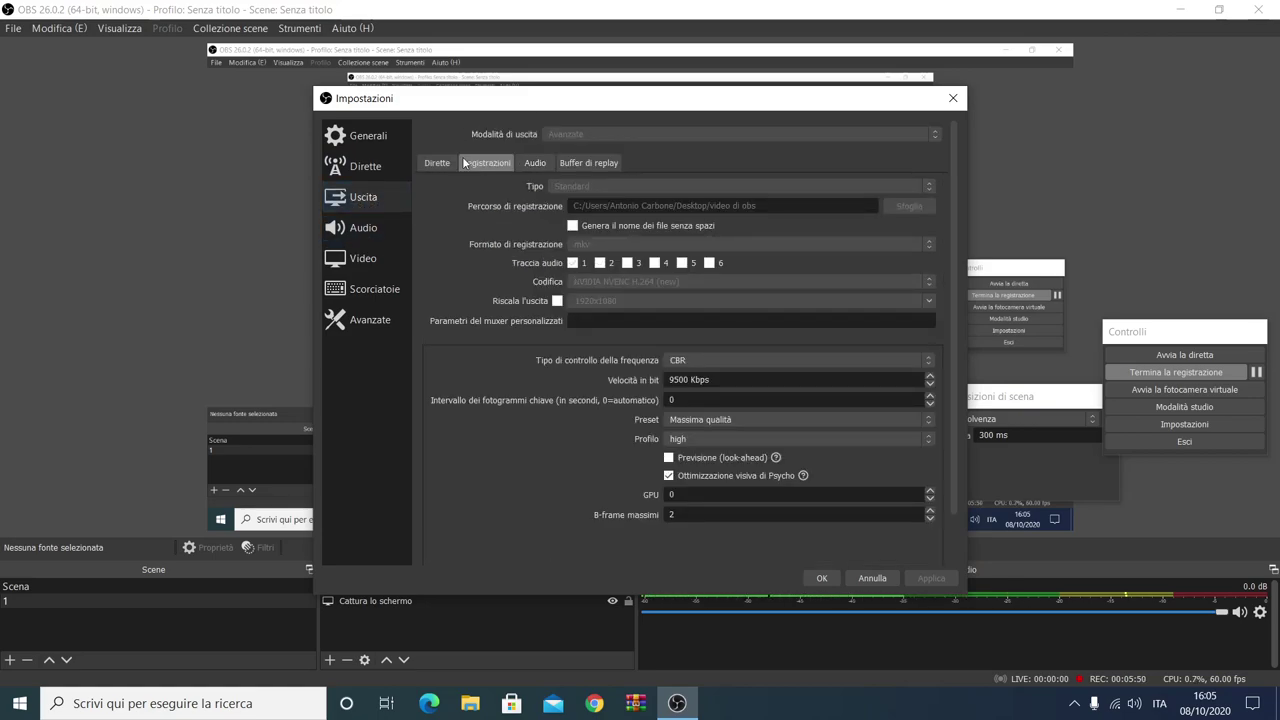
left_click(436, 162)
left_click(378, 240)
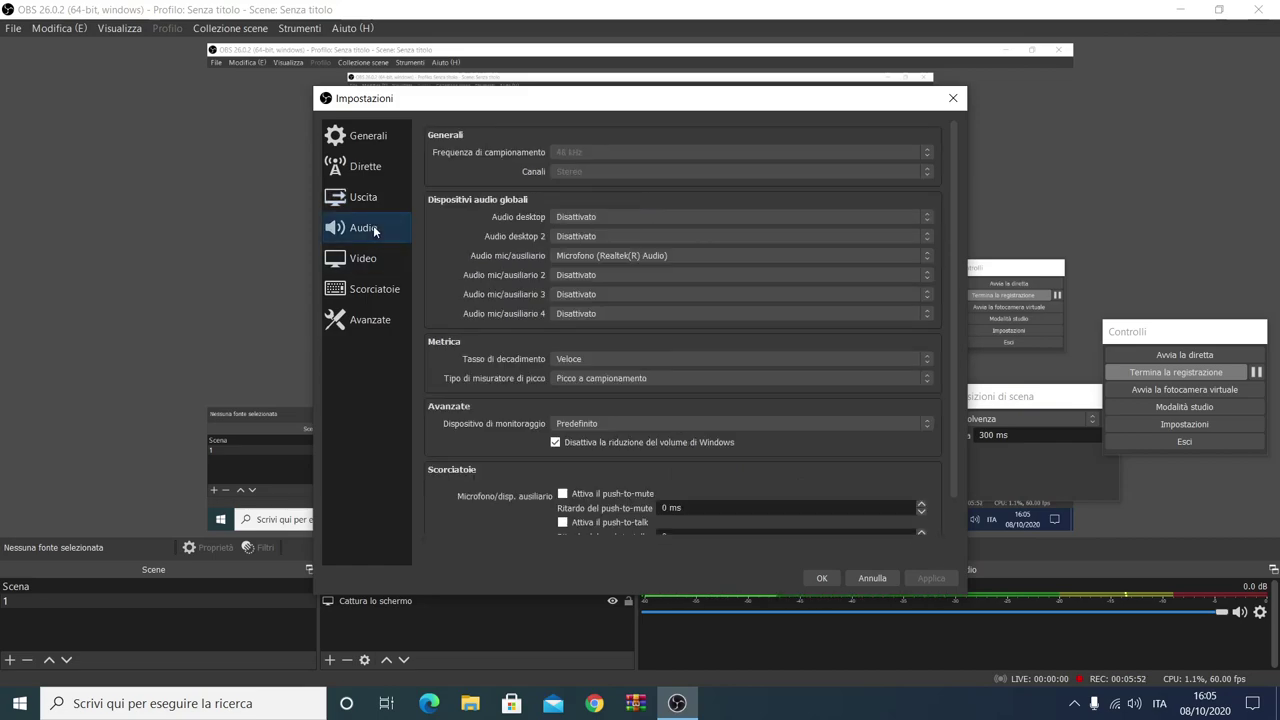
left_click(364, 262)
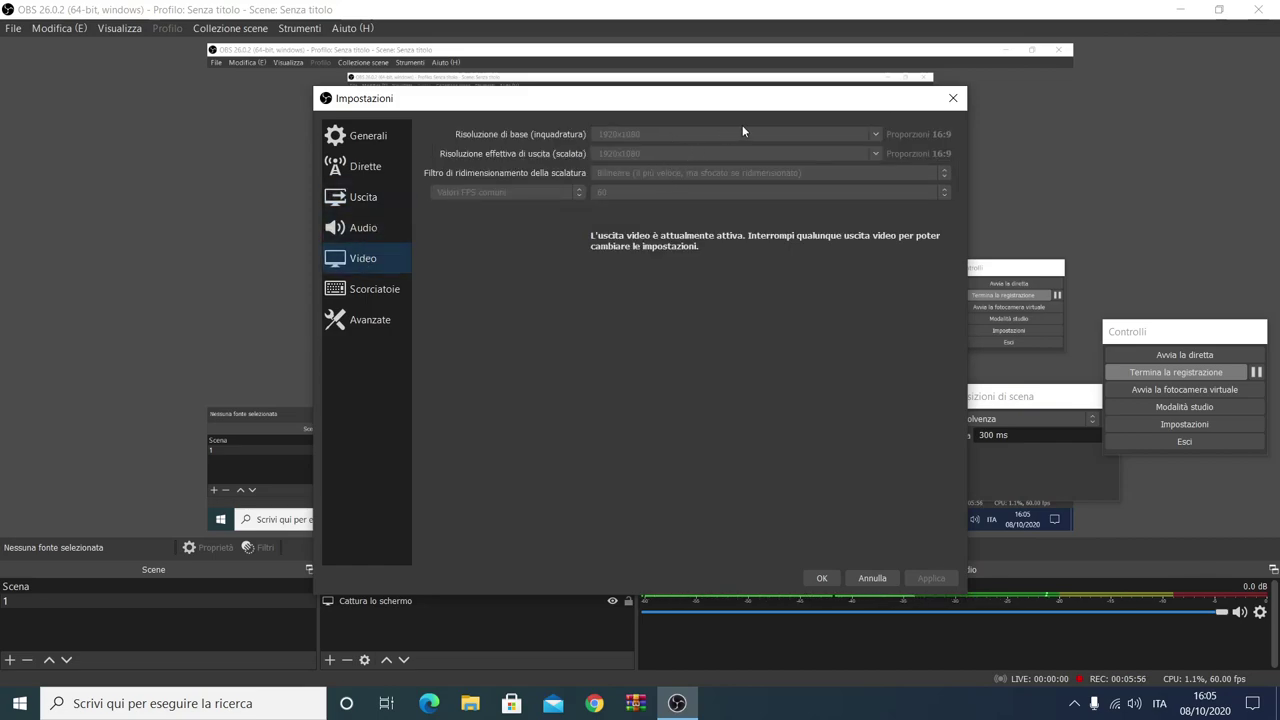
left_click(362, 227)
left_click(381, 259)
left_click(363, 228)
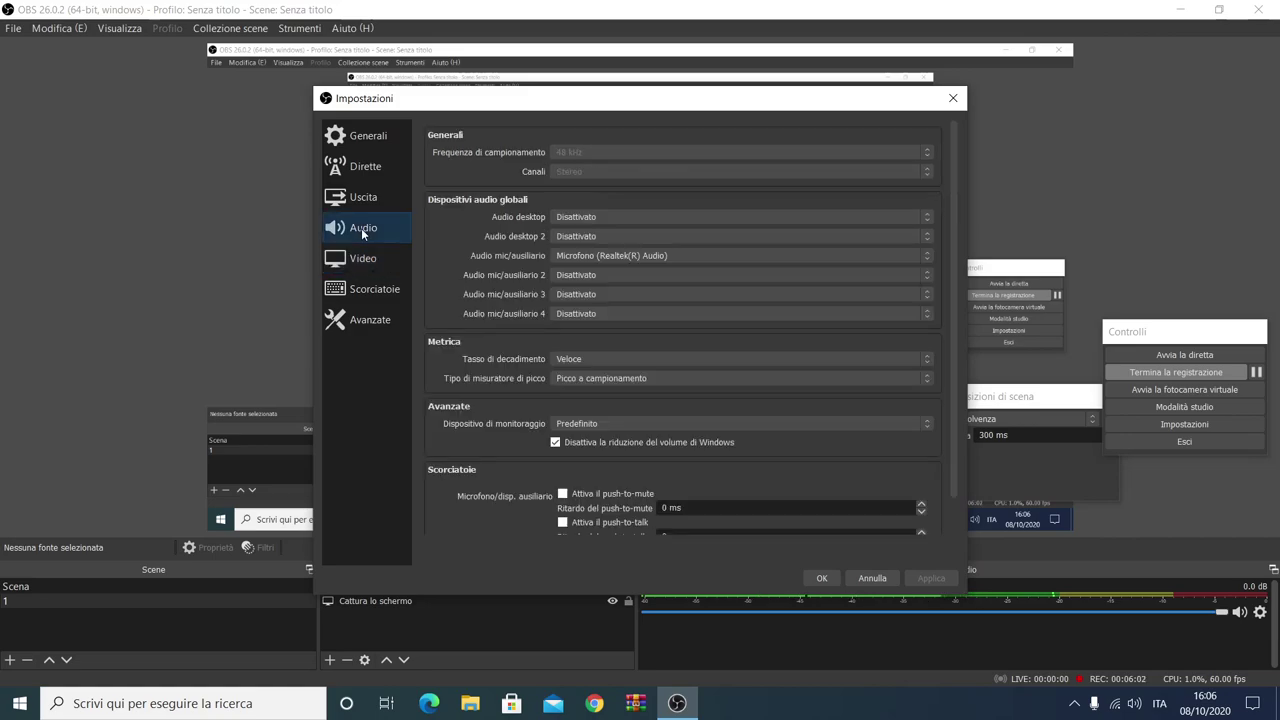
Step: Recheck the live streaming output settings and return to the Windows desktop
left_click(361, 200)
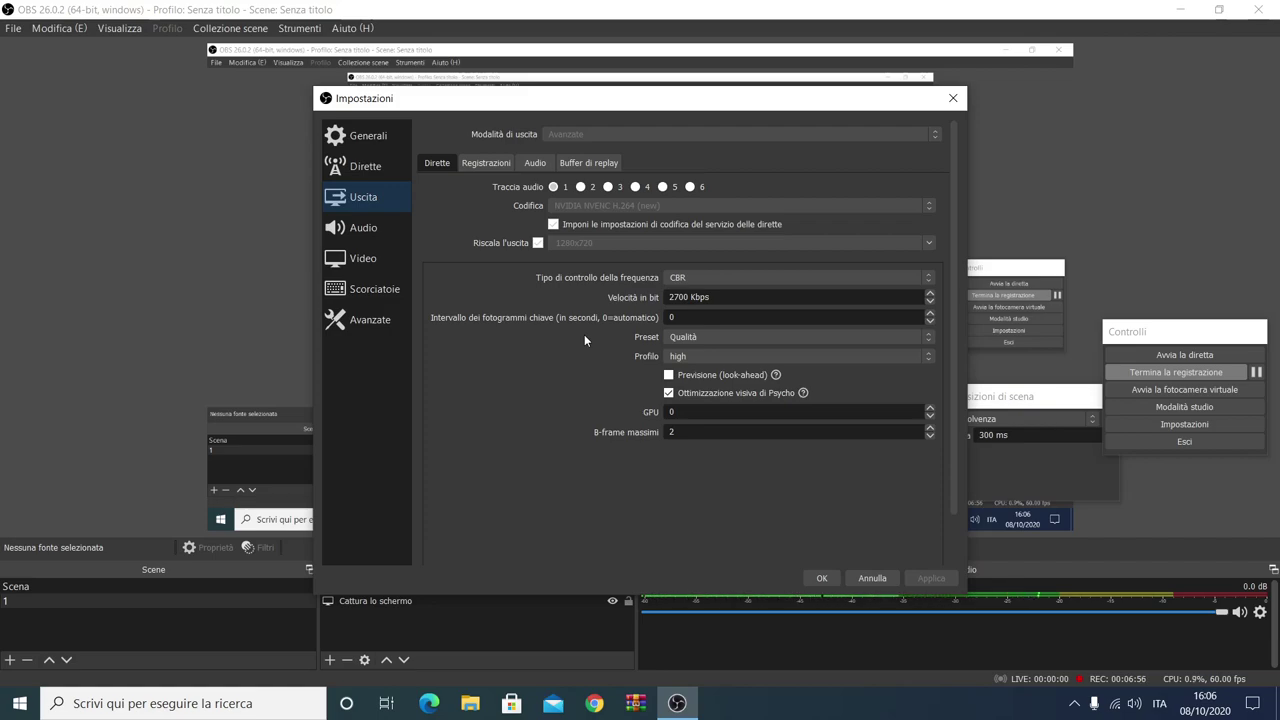
left_click(1277, 703)
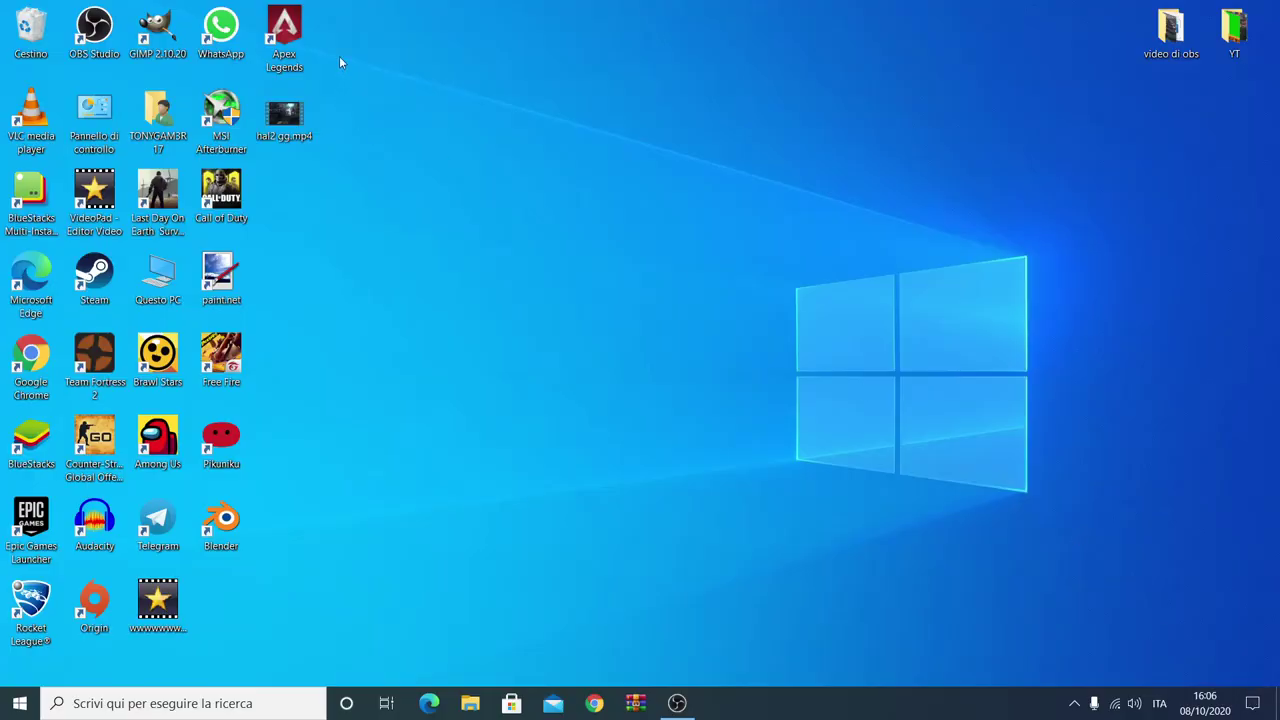